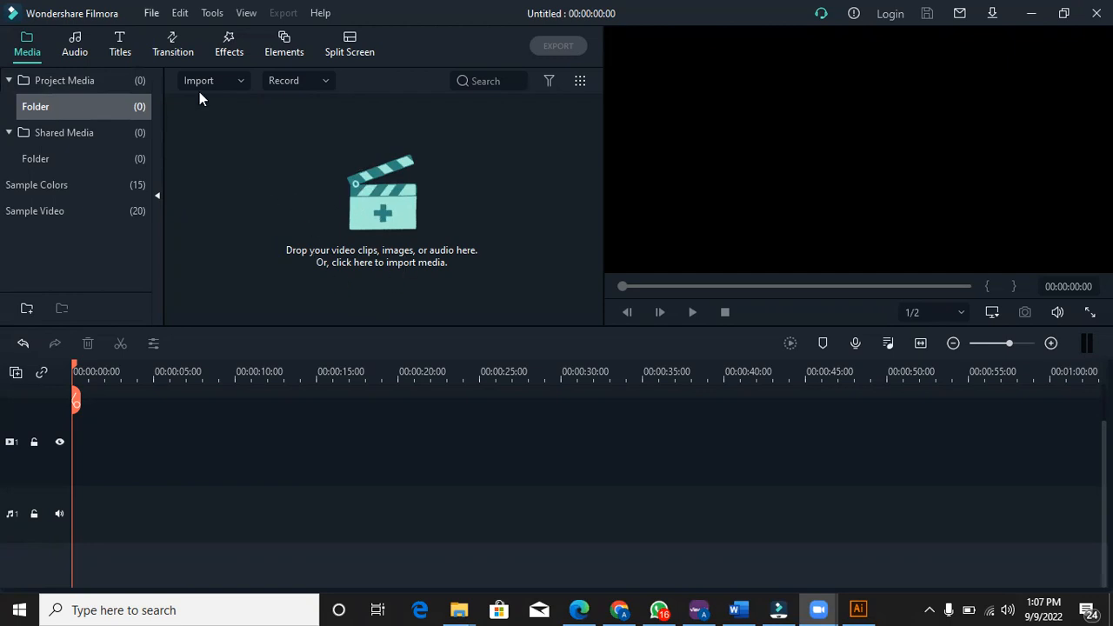
- Import the audio file African Praise Beat-loop-1.mp3 from the New Dimension folder into the project media
{"action": "key", "text": "alt+f"}
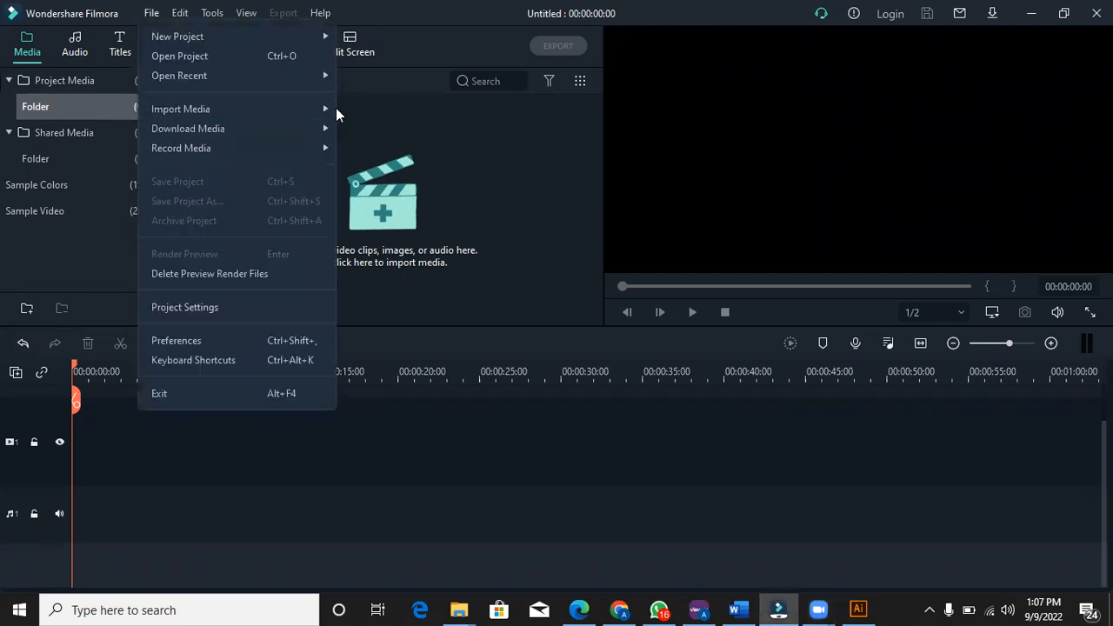
{"action": "mouse_move", "coordinate": [328, 106]}
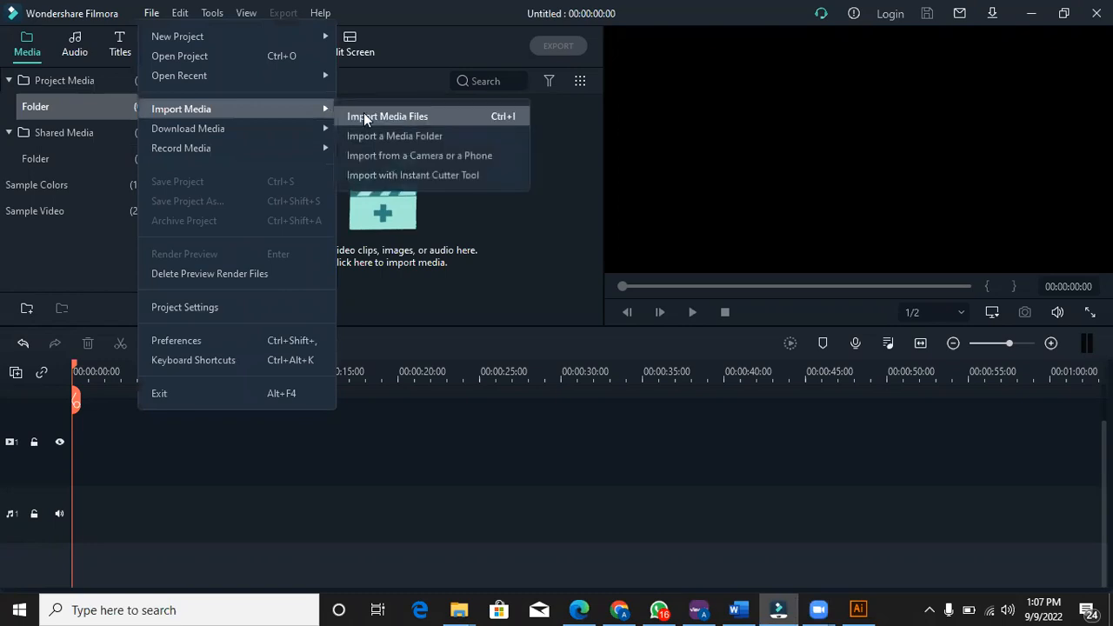
{"action": "left_click", "coordinate": [364, 114]}
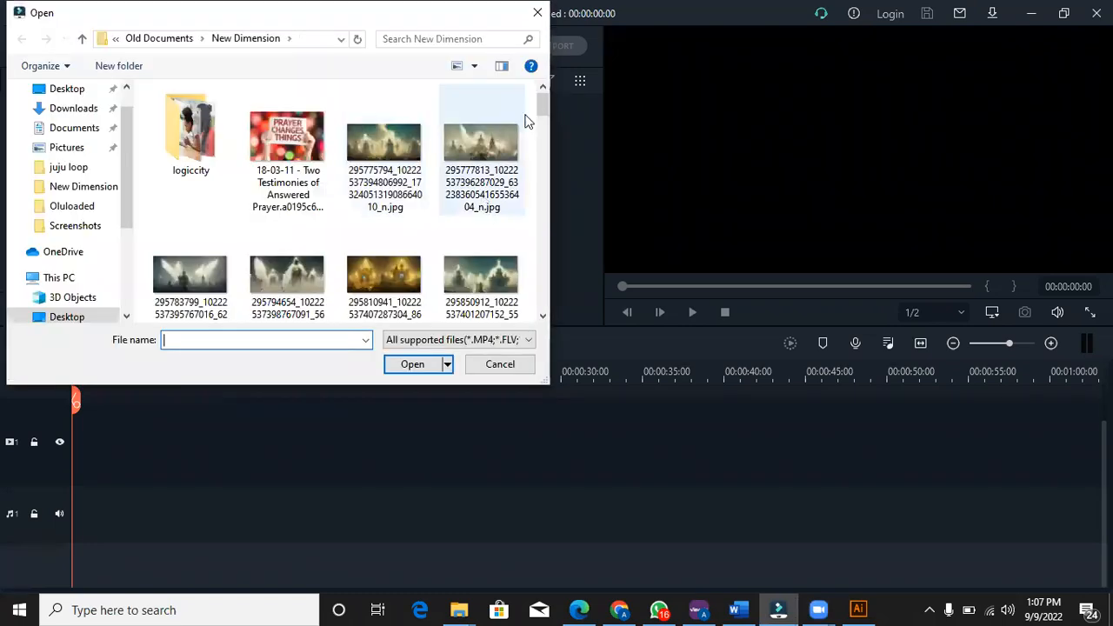
{"action": "left_click_drag", "start_coordinate": [544, 101], "coordinate": [537, 188]}
{"action": "left_click", "coordinate": [485, 240]}
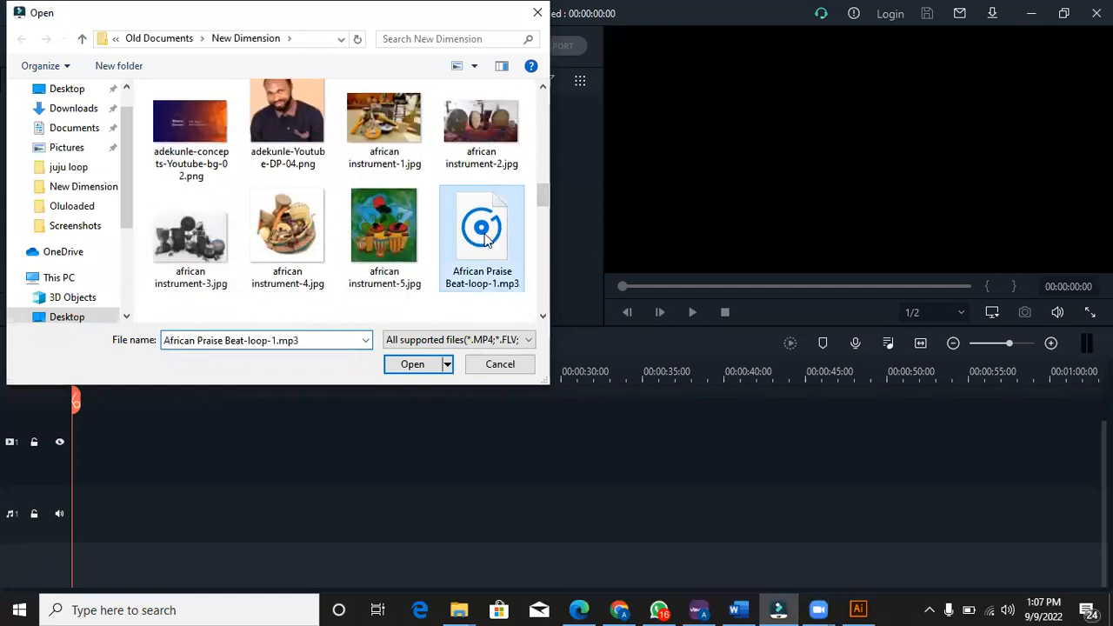
{"action": "left_click", "coordinate": [423, 365]}
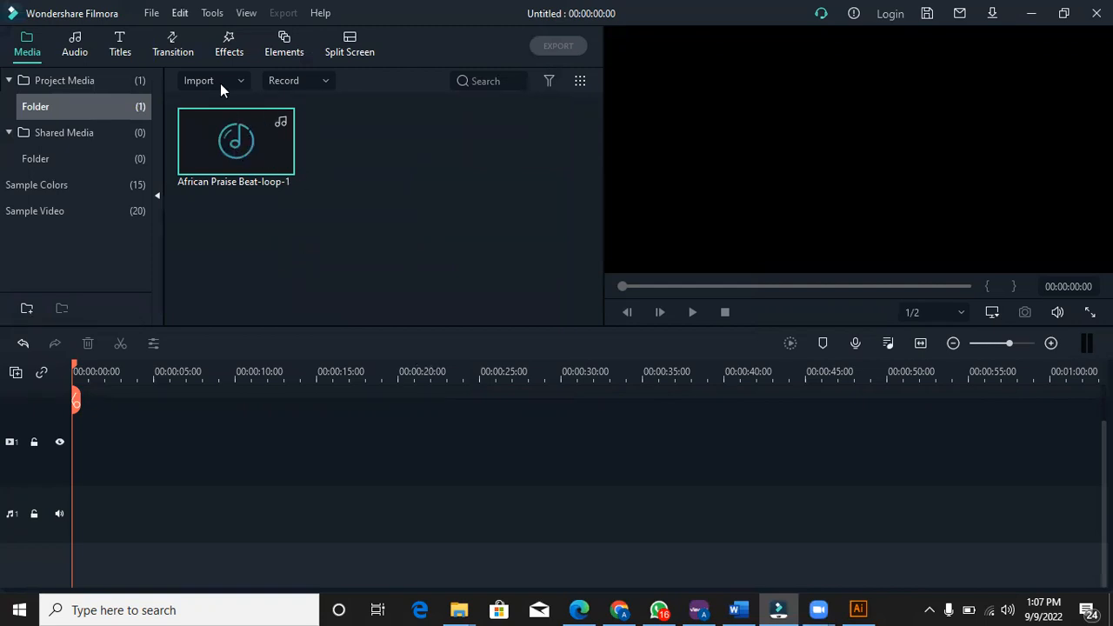
- Import the image African Praise Cover-02.png from the New Dimension folder into the project media
{"action": "left_click", "coordinate": [151, 13]}
{"action": "mouse_move", "coordinate": [317, 113]}
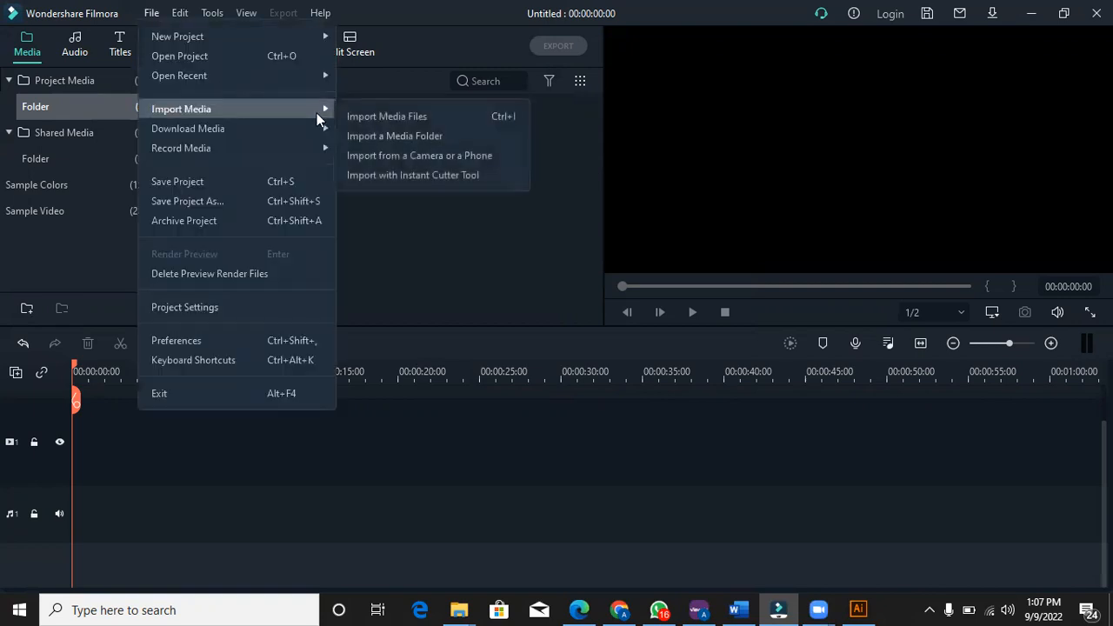
{"action": "left_click", "coordinate": [394, 124]}
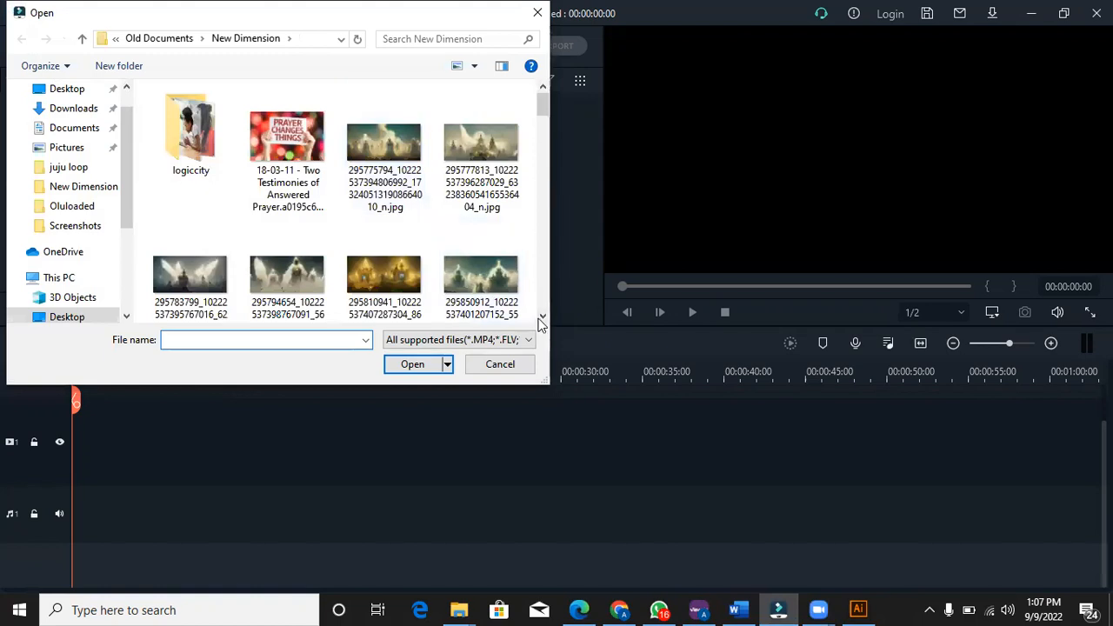
{"action": "scroll", "coordinate": [543, 320], "scroll_direction": "down", "scroll_amount": 10}
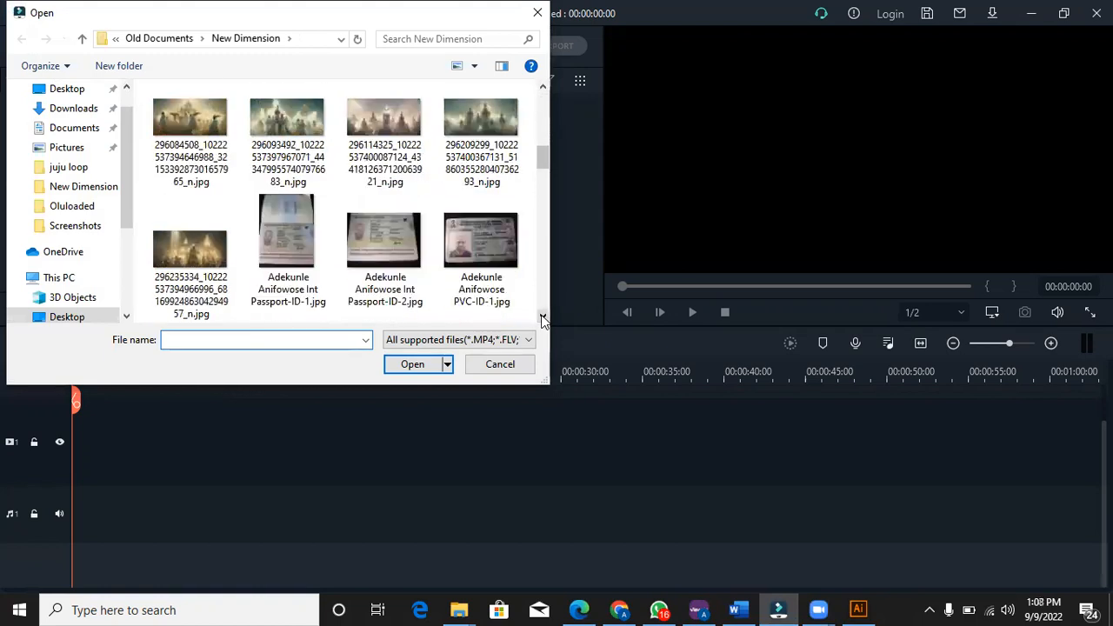
{"action": "scroll", "coordinate": [543, 320], "scroll_direction": "down", "scroll_amount": 2}
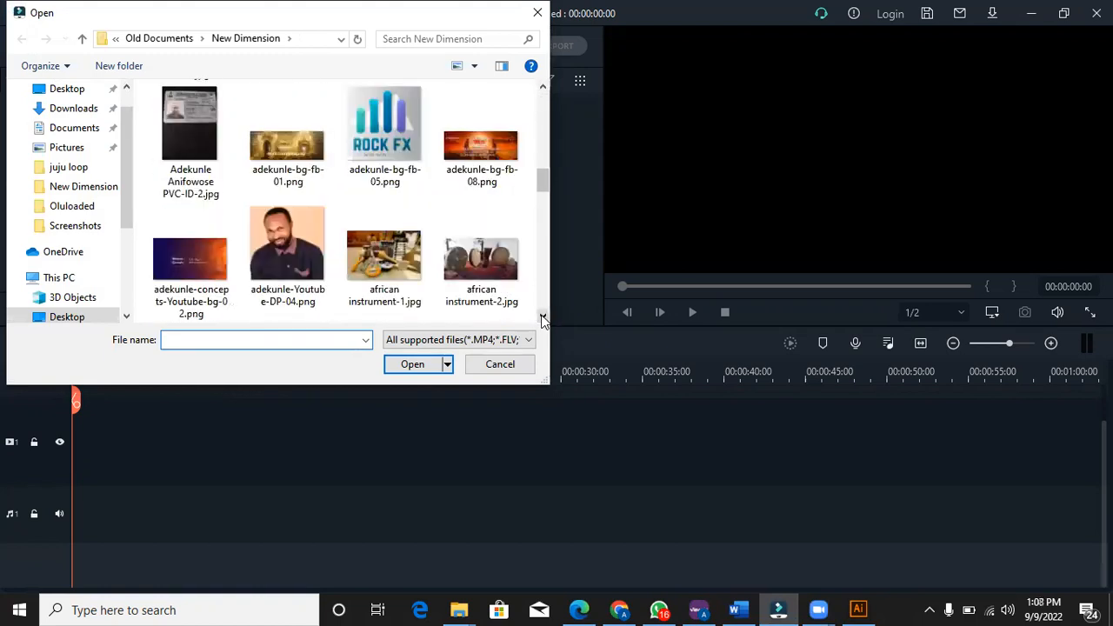
{"action": "scroll", "coordinate": [543, 320], "scroll_direction": "down", "scroll_amount": 2}
{"action": "scroll", "coordinate": [542, 320], "scroll_direction": "down", "scroll_amount": 2}
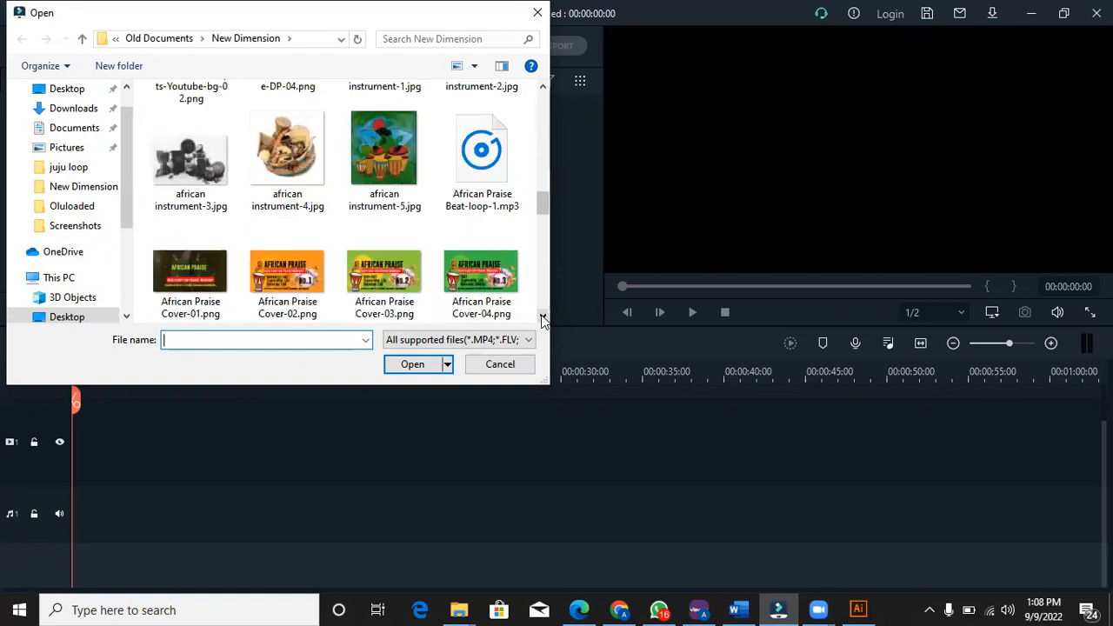
{"action": "left_click", "coordinate": [253, 297]}
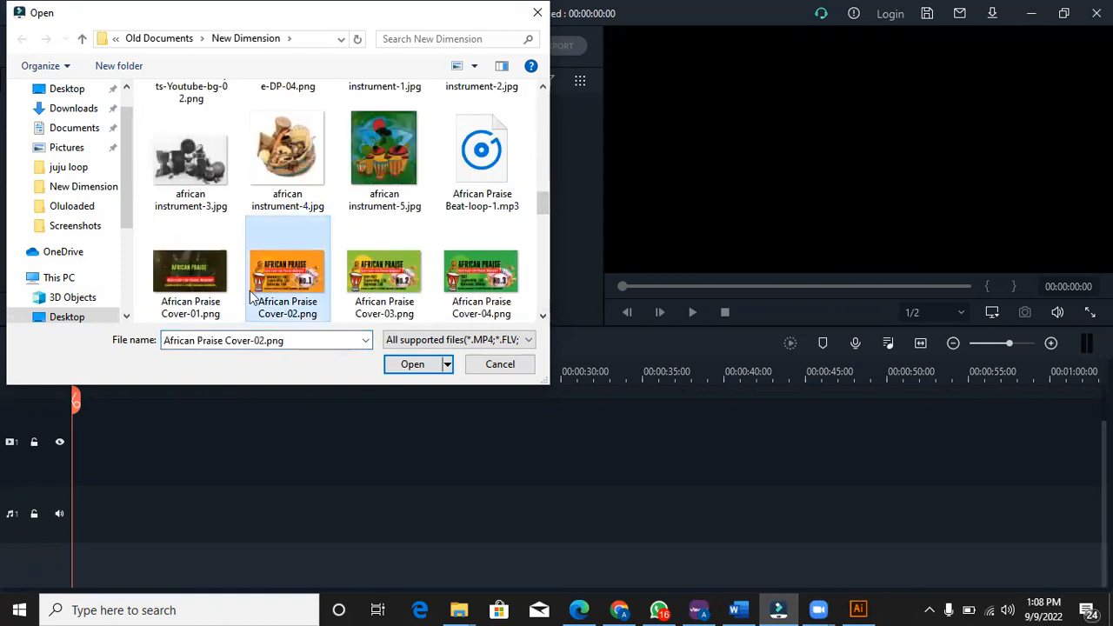
{"action": "left_click", "coordinate": [418, 368]}
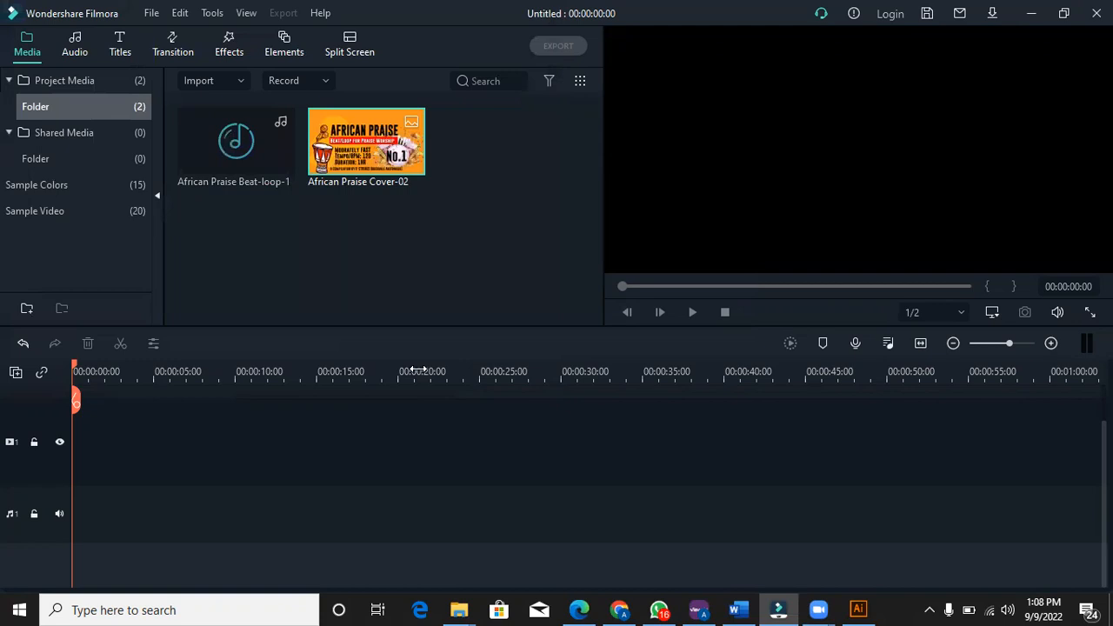
- Add the African Praise Beat-loop-1 audio to the timeline and return the playhead to the start
{"action": "mouse_move", "coordinate": [281, 163]}
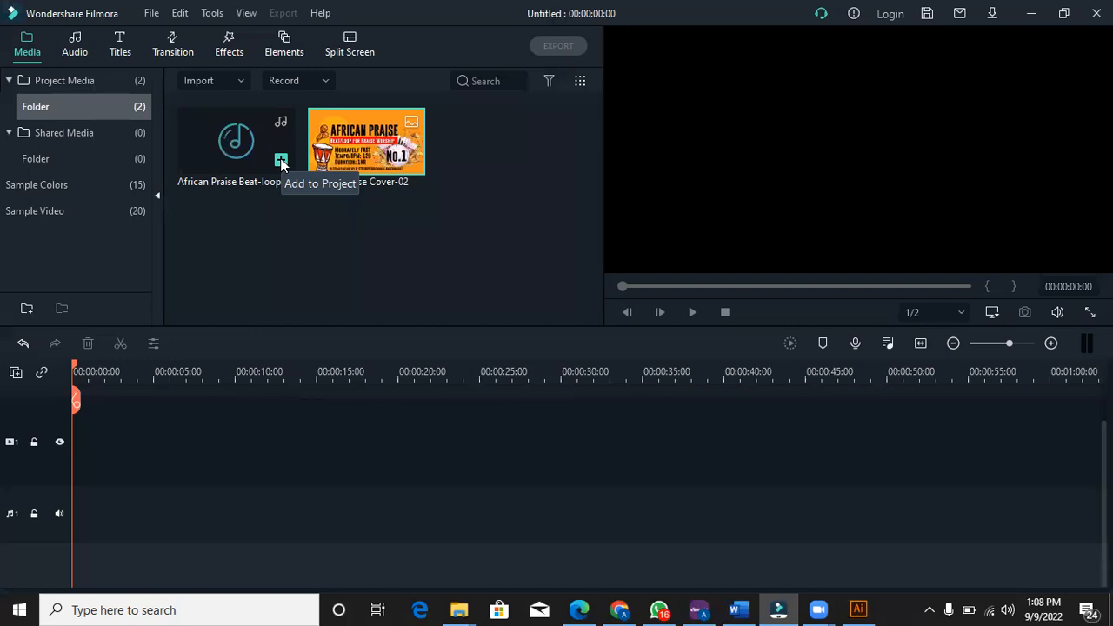
{"action": "left_click", "coordinate": [281, 163]}
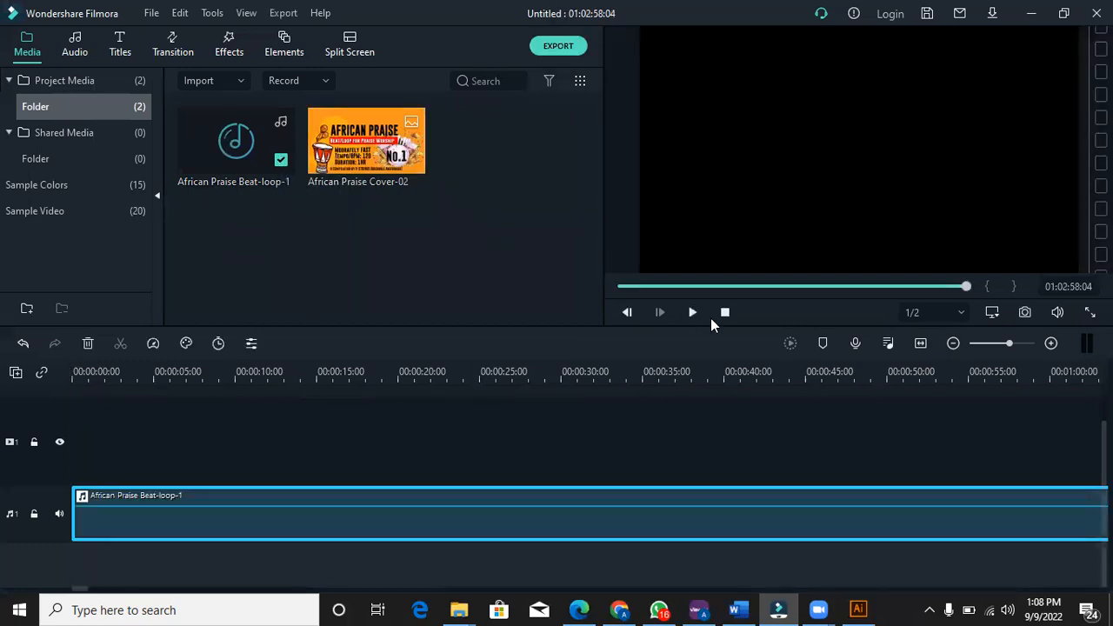
{"action": "left_click", "coordinate": [726, 314]}
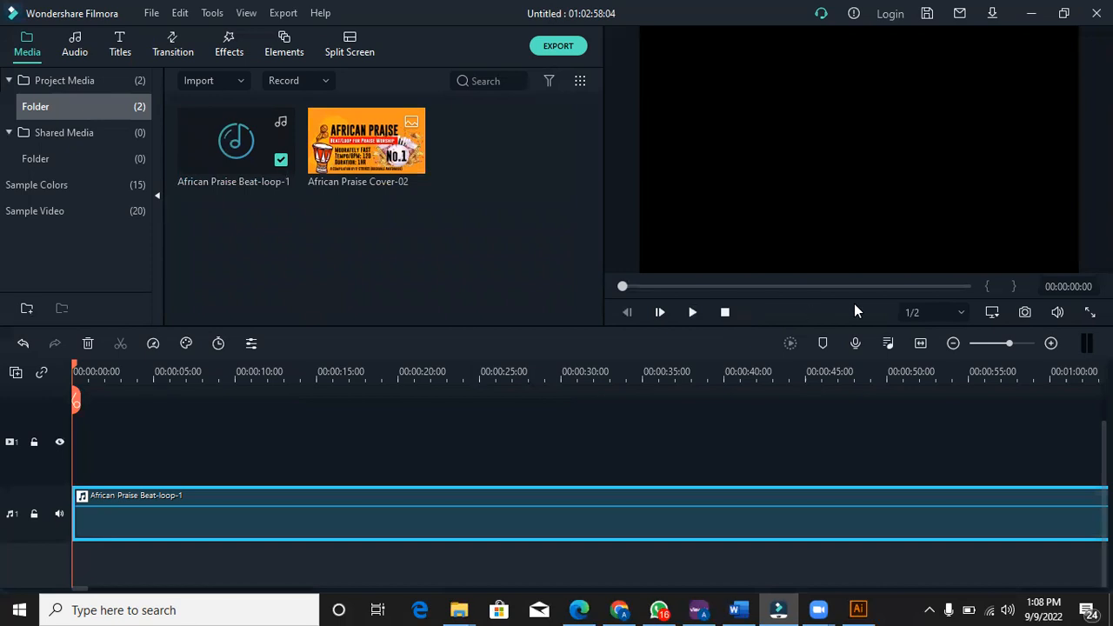
- Check where the audio ends, return the playhead to the start, and add the African Praise Cover-02 image there
{"action": "left_click", "coordinate": [966, 285]}
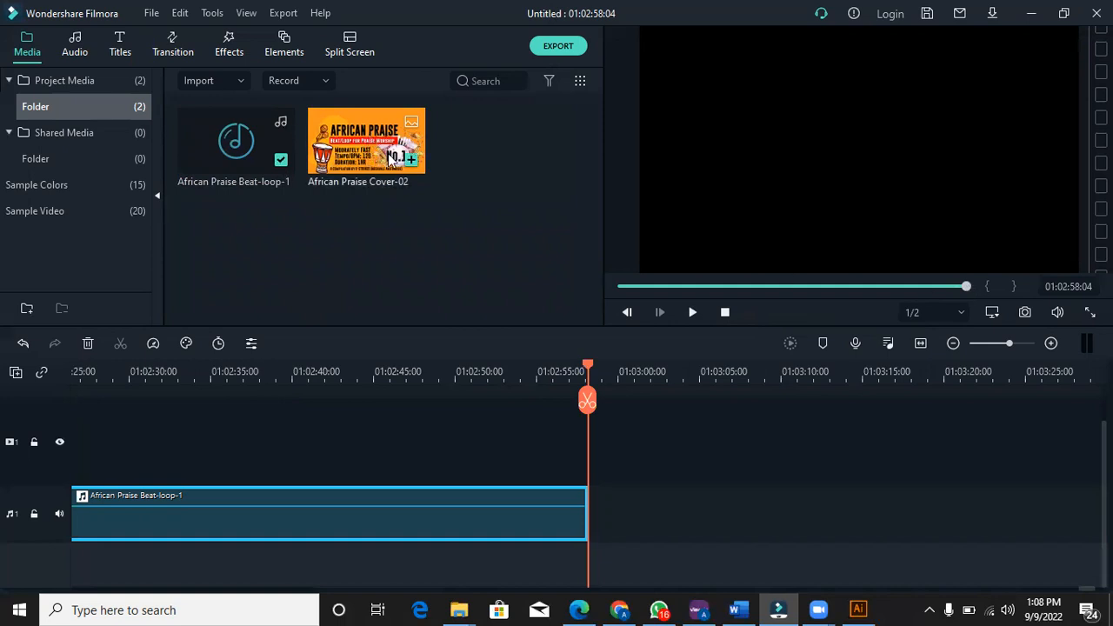
{"action": "left_click", "coordinate": [725, 312]}
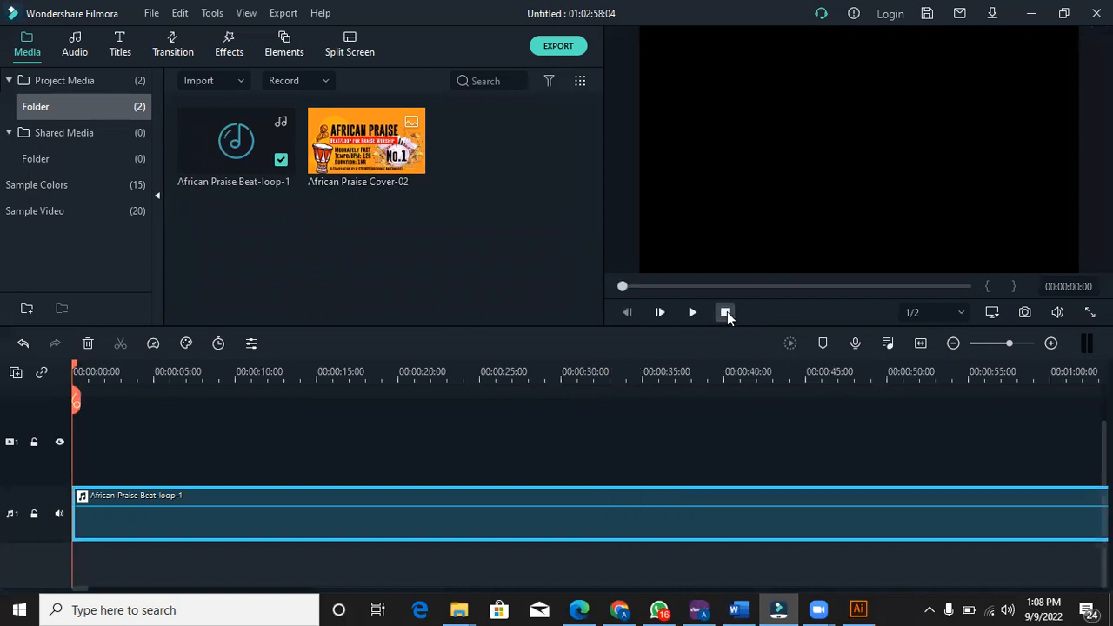
{"action": "left_click", "coordinate": [412, 165]}
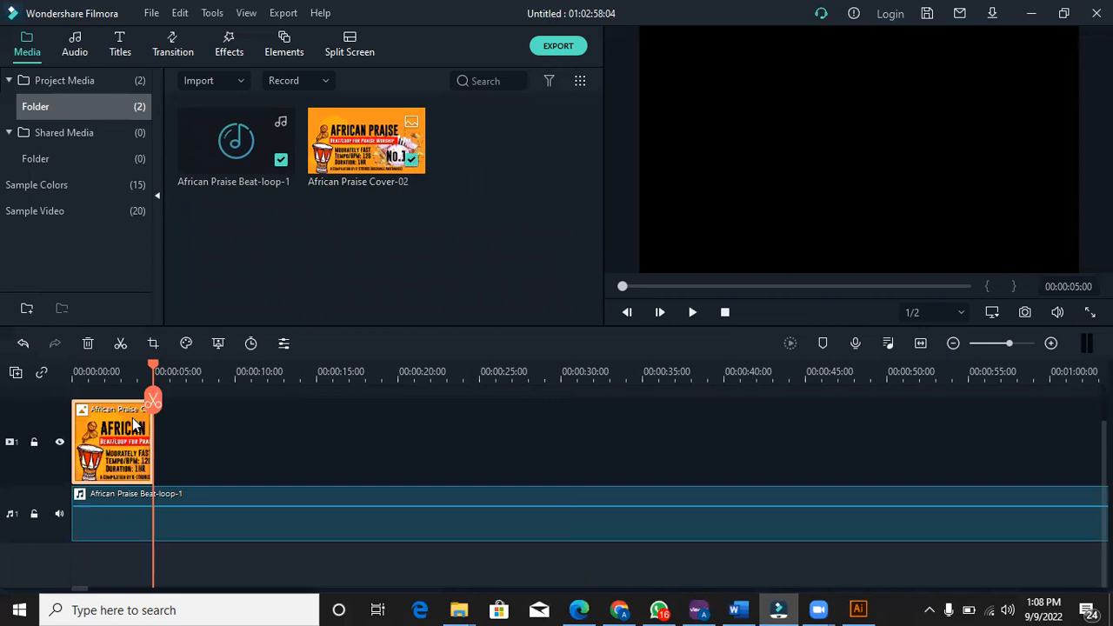
- Inspect the audio clip's end time on the timeline and return the playhead to the start
{"action": "left_click", "coordinate": [196, 527]}
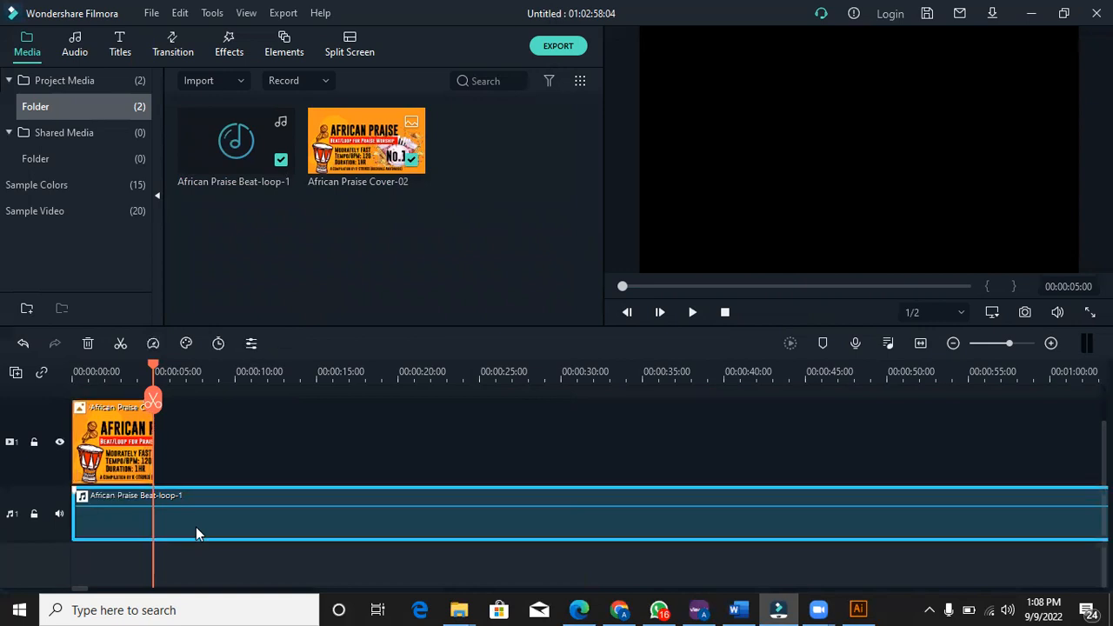
{"action": "left_click", "coordinate": [123, 423]}
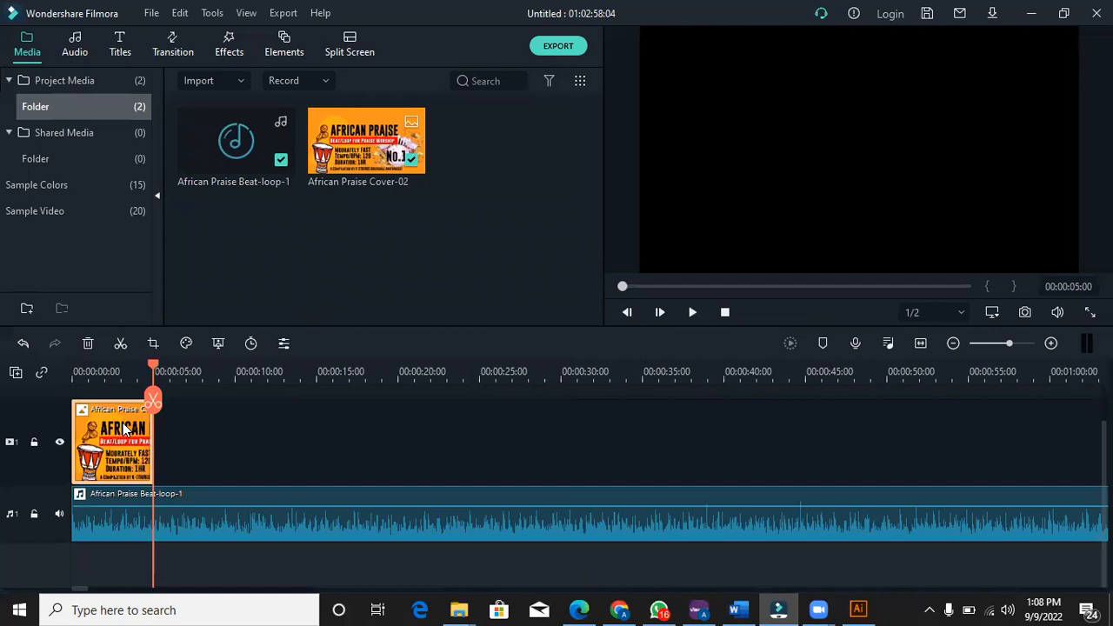
{"action": "right_click", "coordinate": [124, 427]}
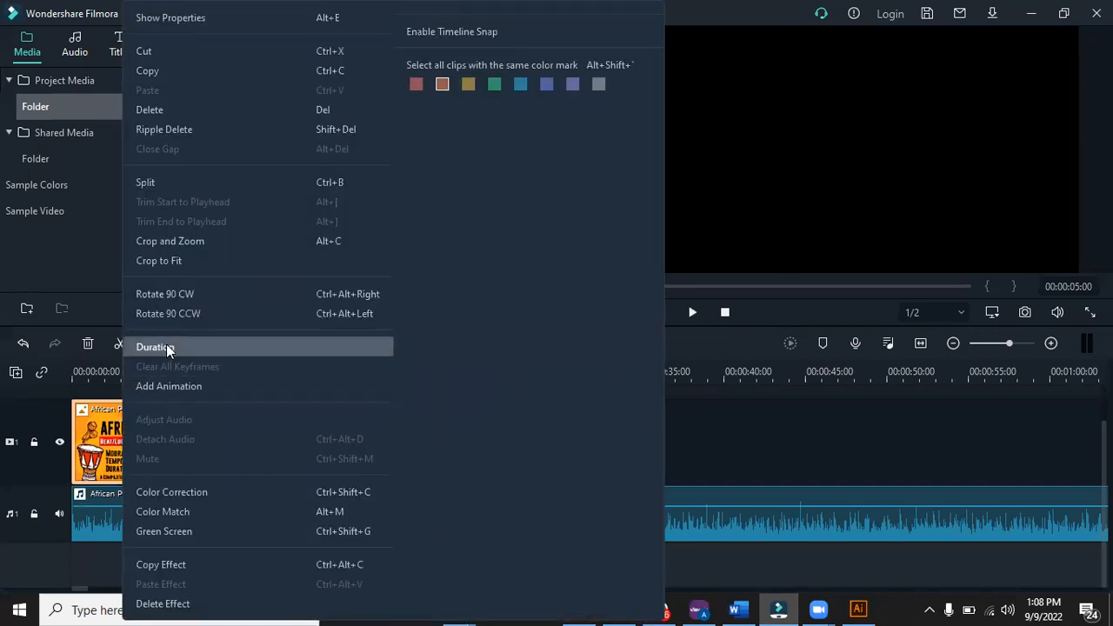
{"action": "left_click", "coordinate": [723, 435]}
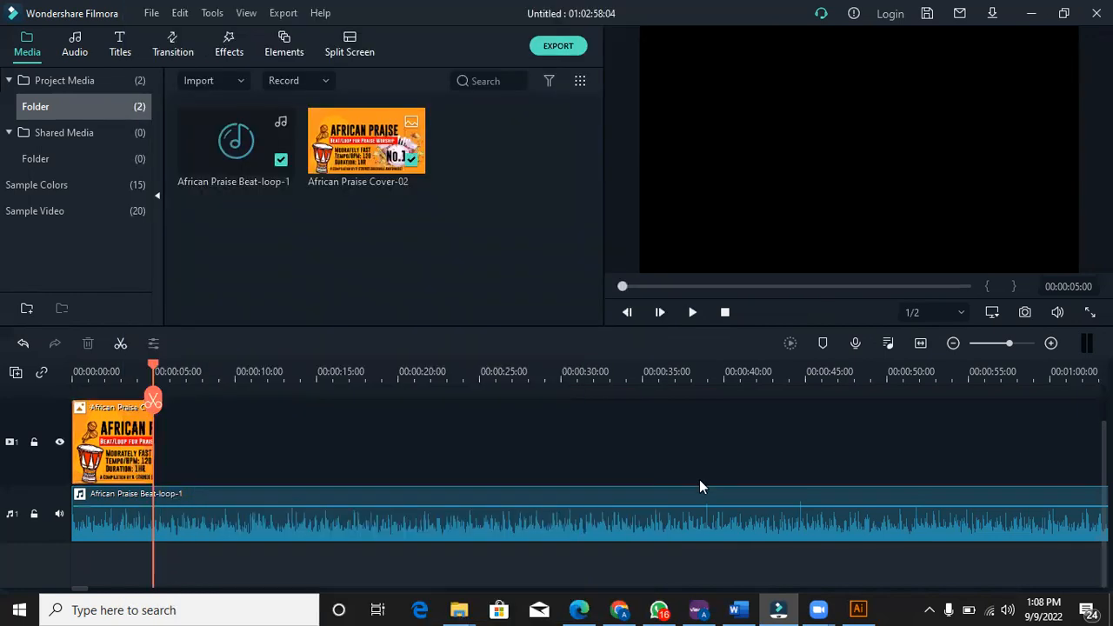
{"action": "left_click", "coordinate": [694, 525]}
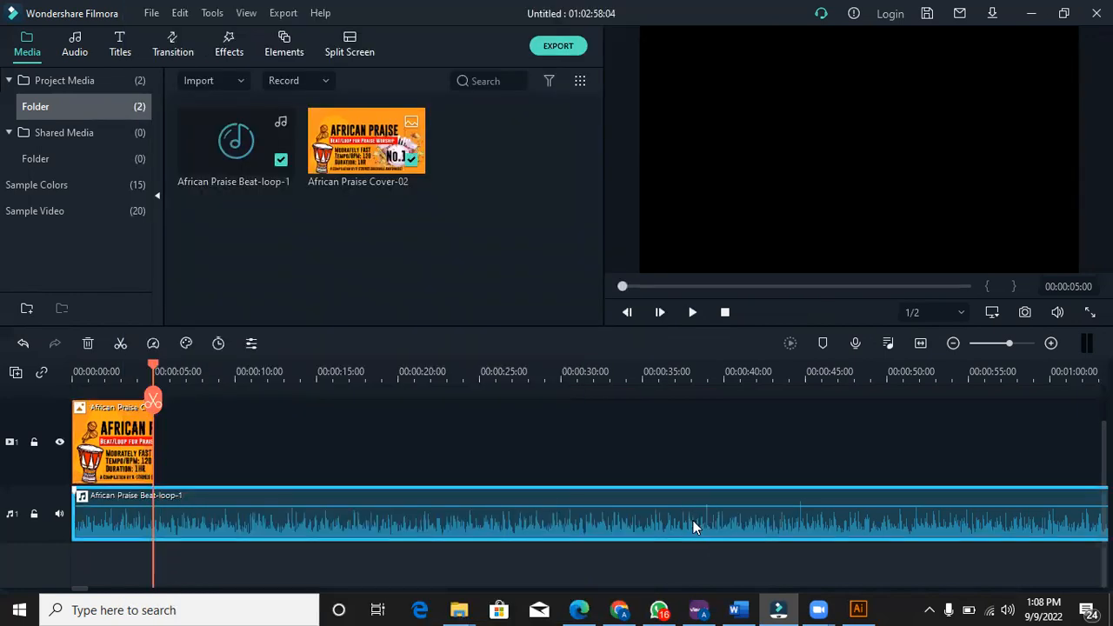
{"action": "left_click", "coordinate": [968, 285]}
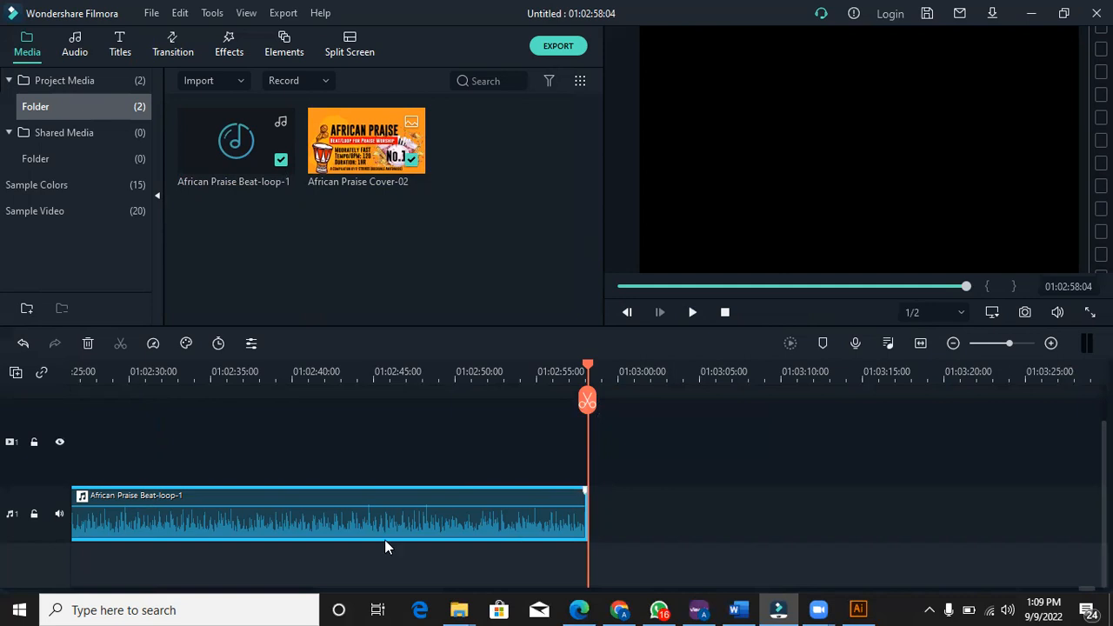
{"action": "left_click", "coordinate": [726, 314]}
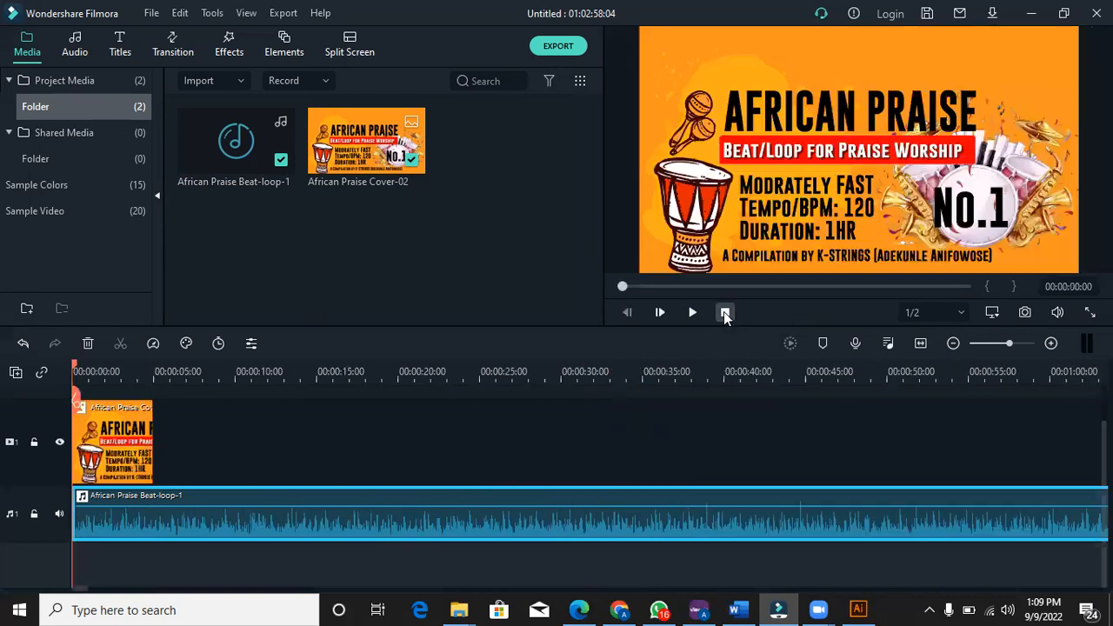
- Set the cover image clip's duration to 01:02:58:04 to match the audio's length
{"action": "left_click", "coordinate": [145, 424]}
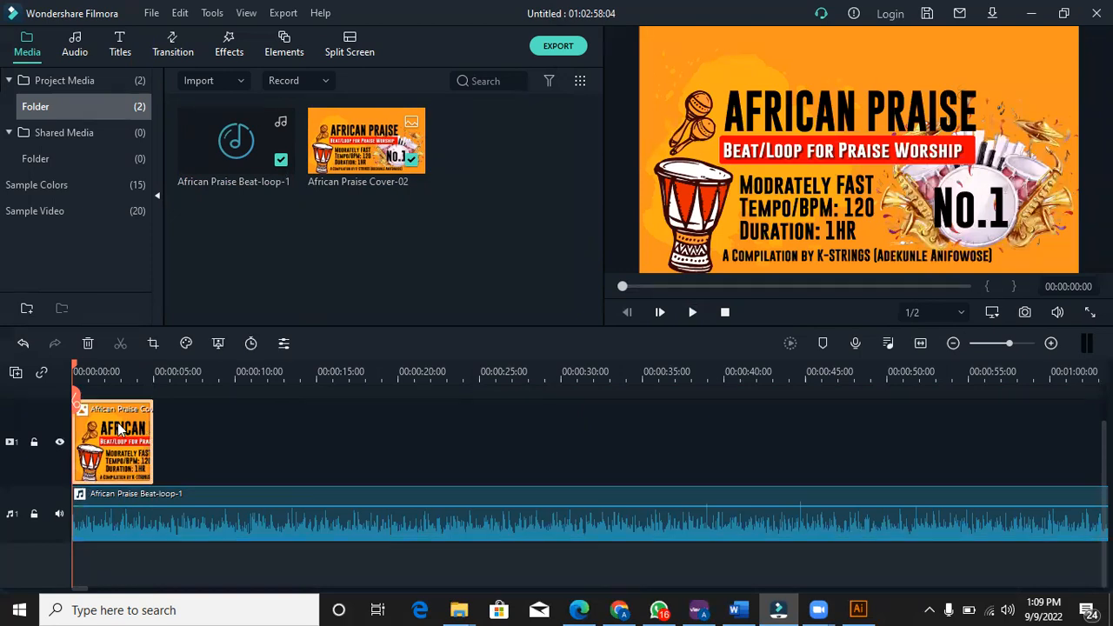
{"action": "right_click", "coordinate": [122, 429]}
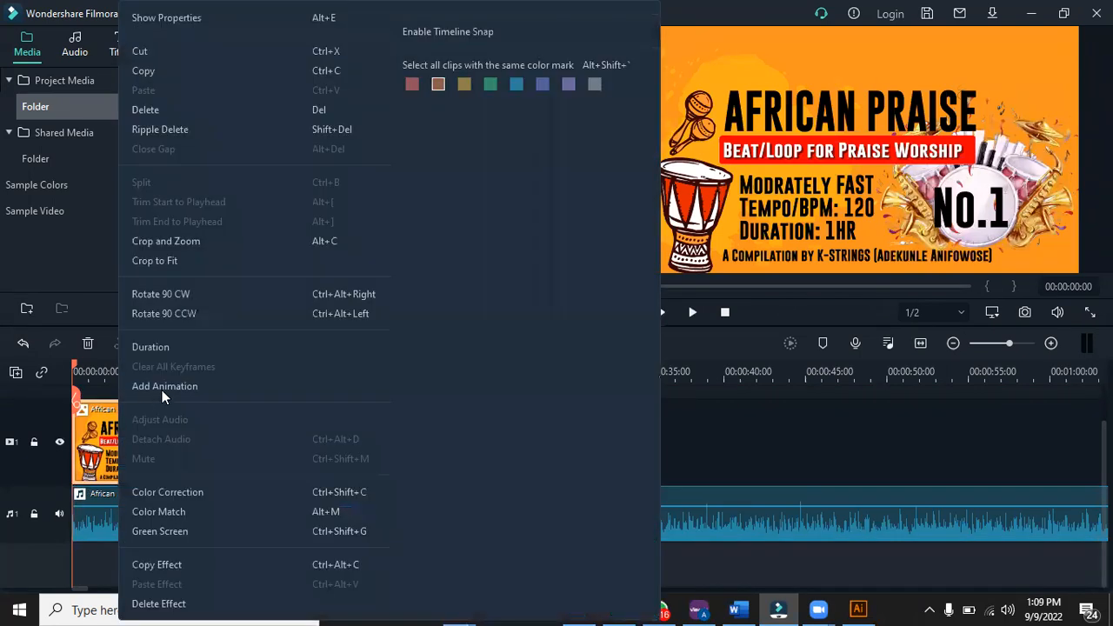
{"action": "left_click", "coordinate": [181, 348]}
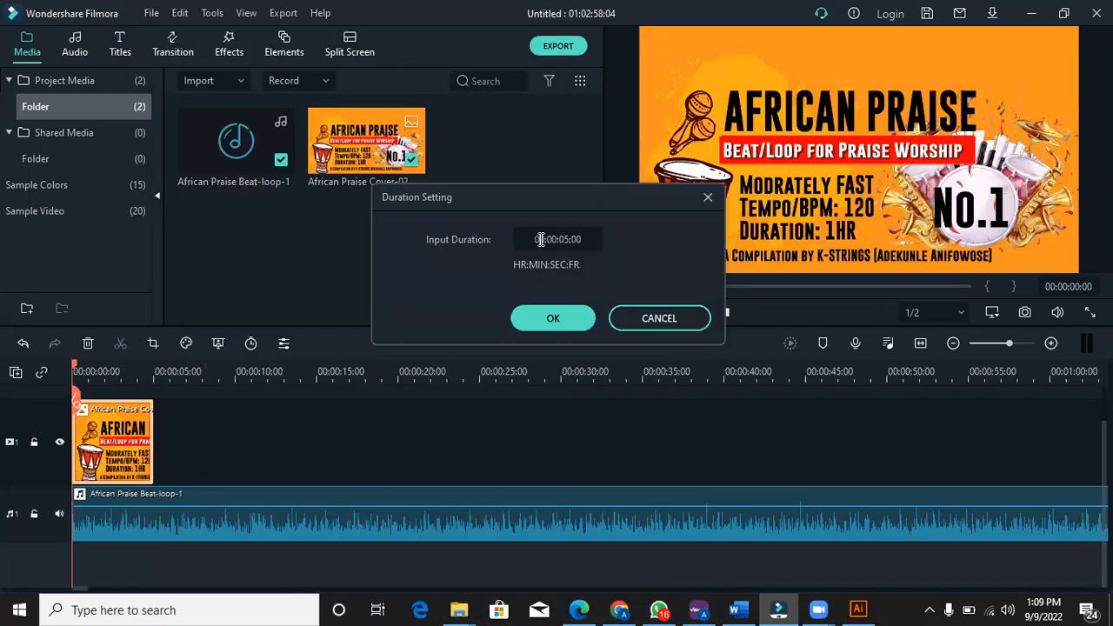
{"action": "key", "text": "BackSpace"}
{"action": "type", "text": "1"}
{"action": "key", "text": "BackSpace"}
{"action": "type", "text": "2"}
{"action": "key", "text": "BackSpace"}
{"action": "type", "text": "8:04"}
{"action": "left_click", "coordinate": [553, 317]}
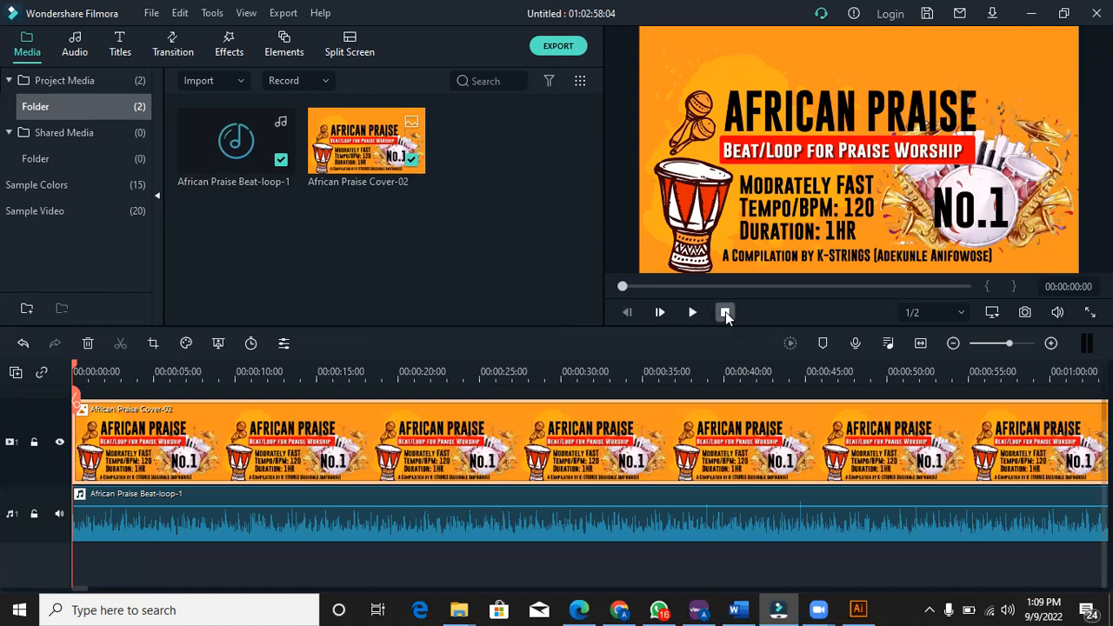
- Check that the image and audio end together, and preview the project at its start, middle and end
{"action": "left_click", "coordinate": [965, 291]}
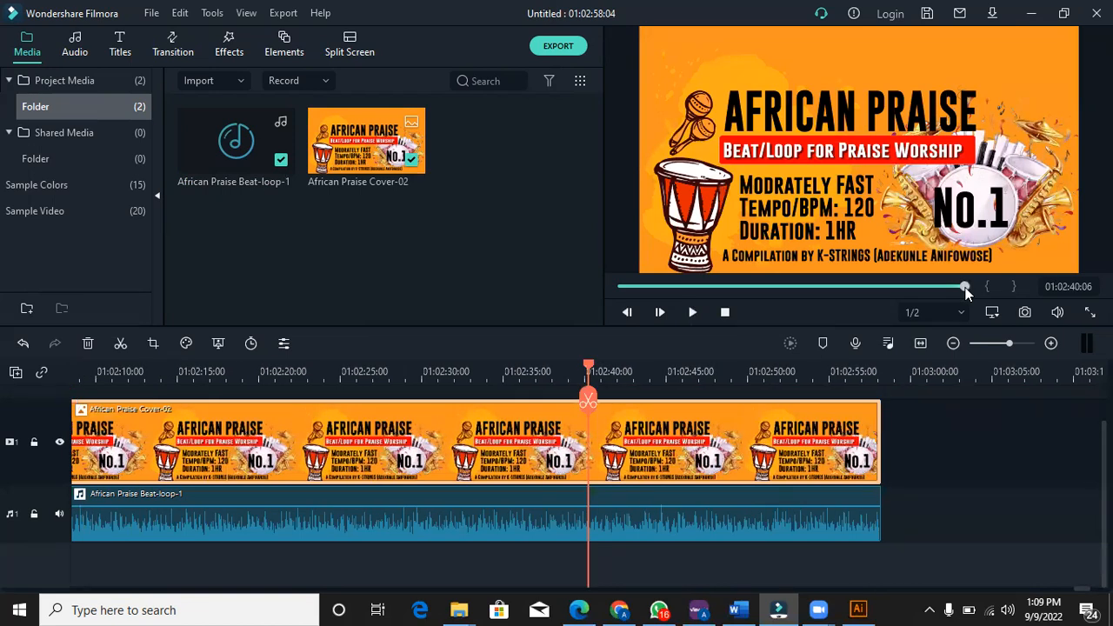
{"action": "left_click", "coordinate": [724, 317]}
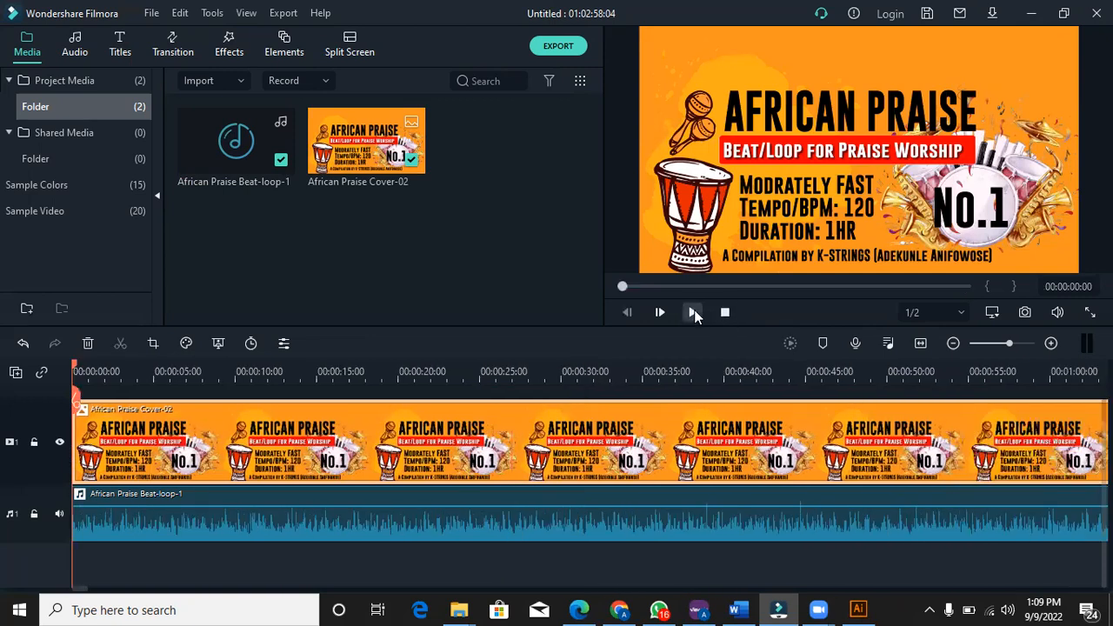
{"action": "left_click", "coordinate": [693, 313]}
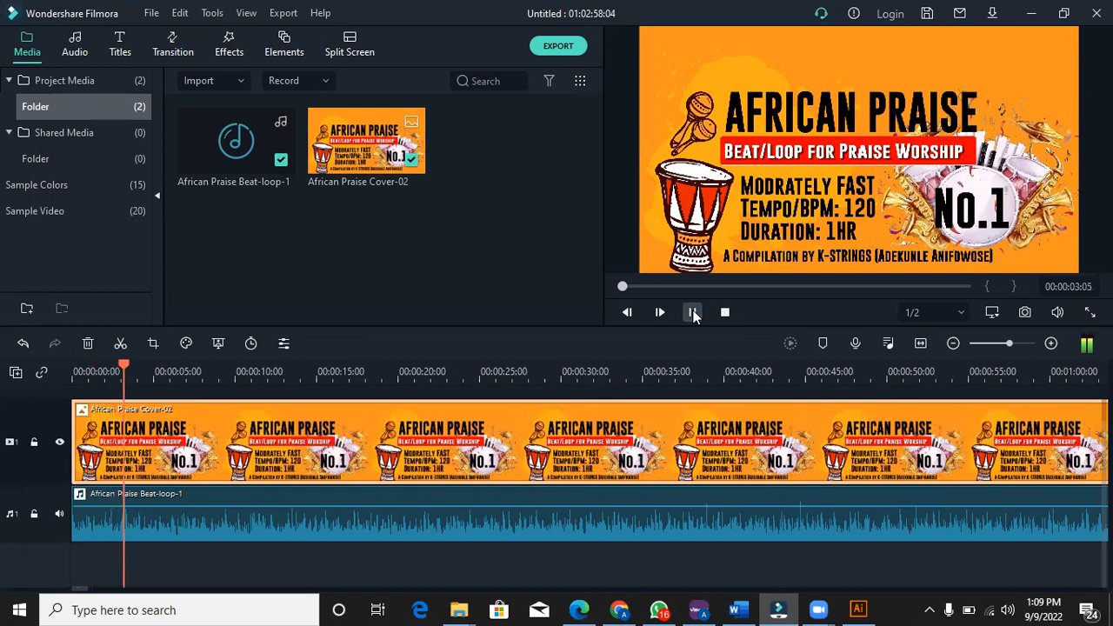
{"action": "left_click", "coordinate": [823, 286]}
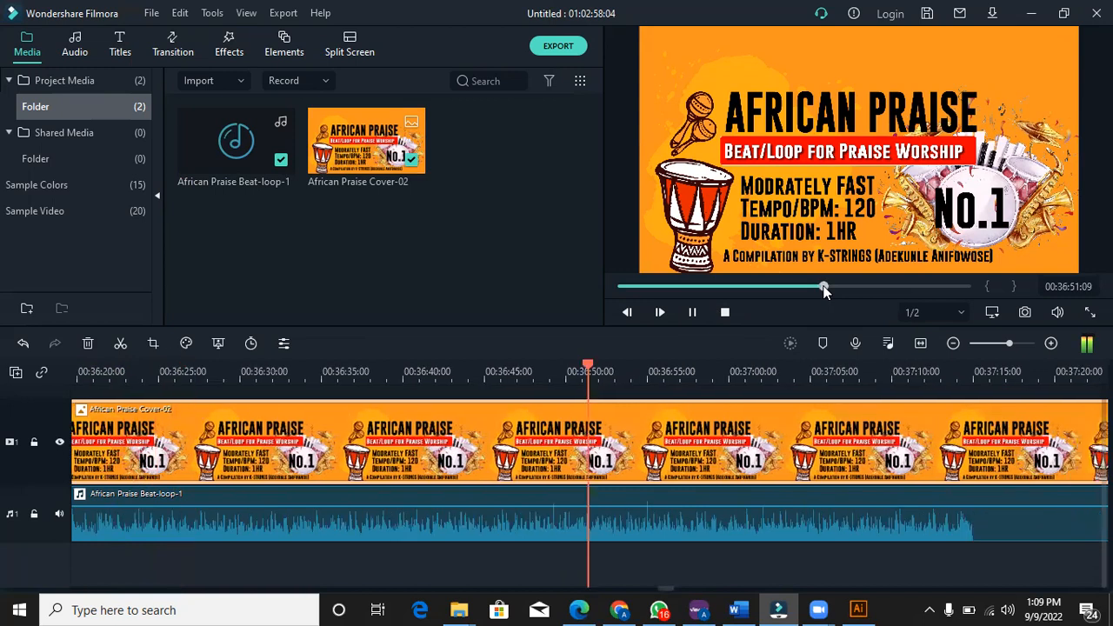
{"action": "left_click", "coordinate": [963, 286]}
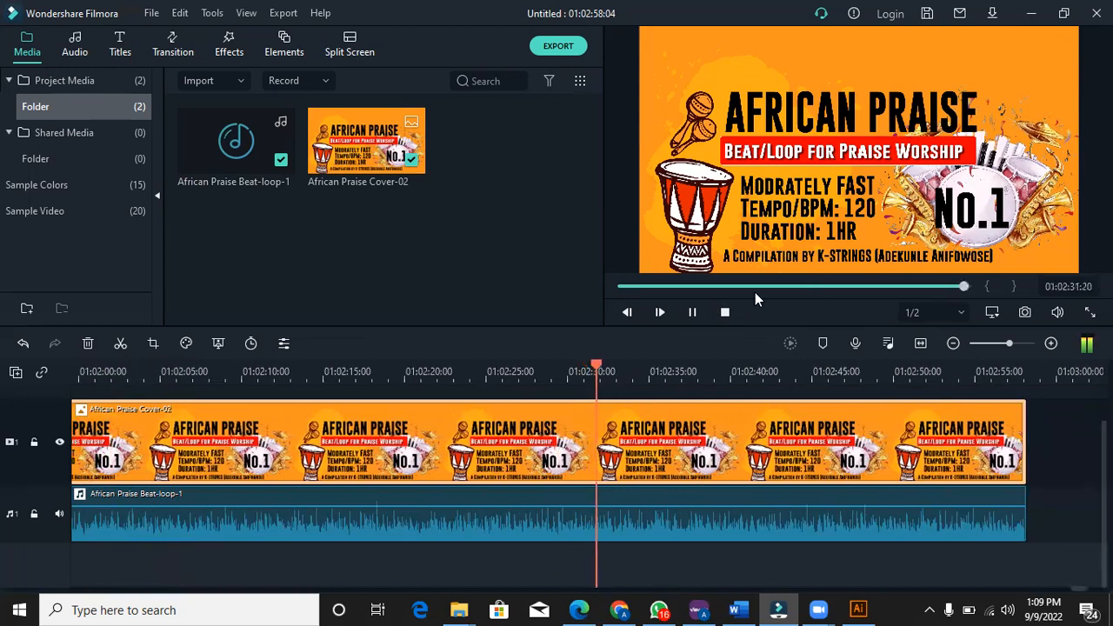
{"action": "left_click", "coordinate": [692, 313]}
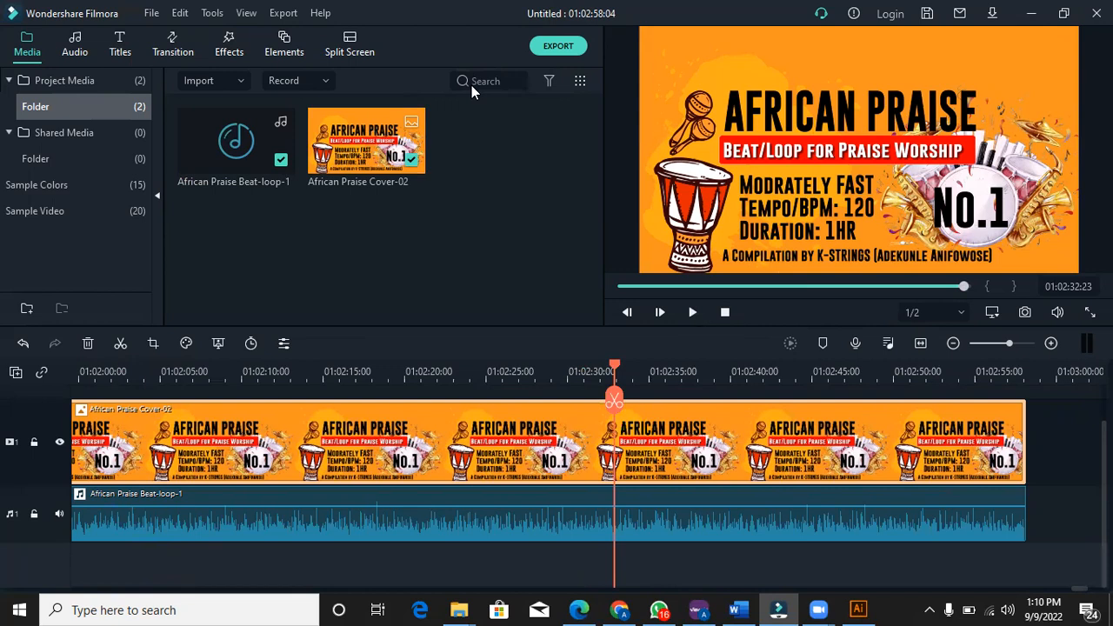
- Export the project to the computer as an MP4 video named African Praise Beat-Loop-1
{"action": "left_click", "coordinate": [557, 45]}
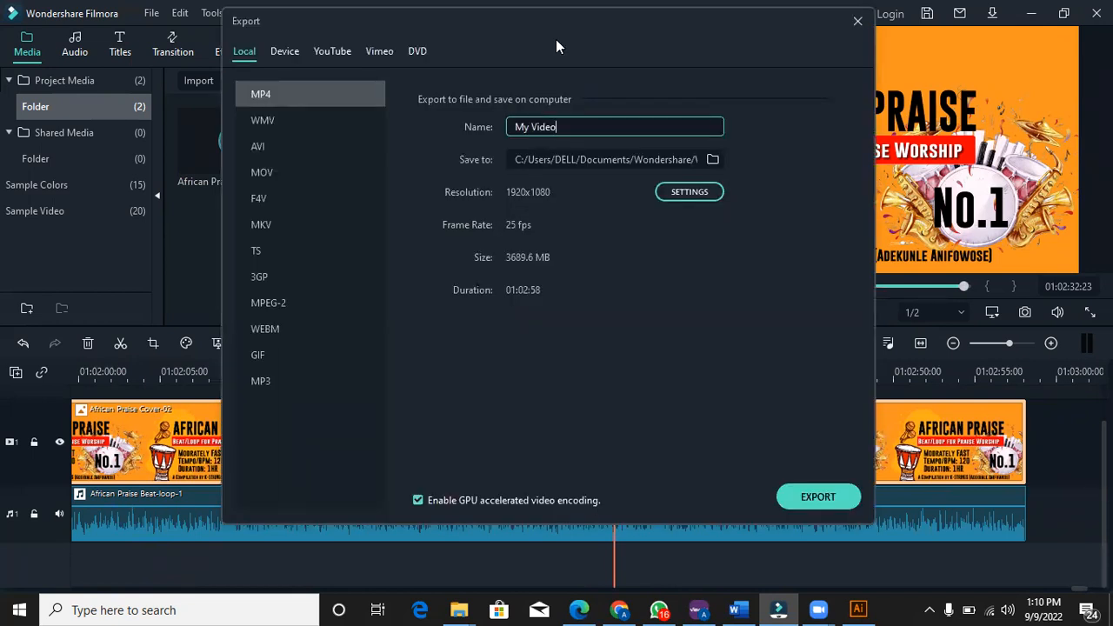
{"action": "double_click", "coordinate": [542, 128]}
{"action": "type", "text": "African Praise Beat-"}
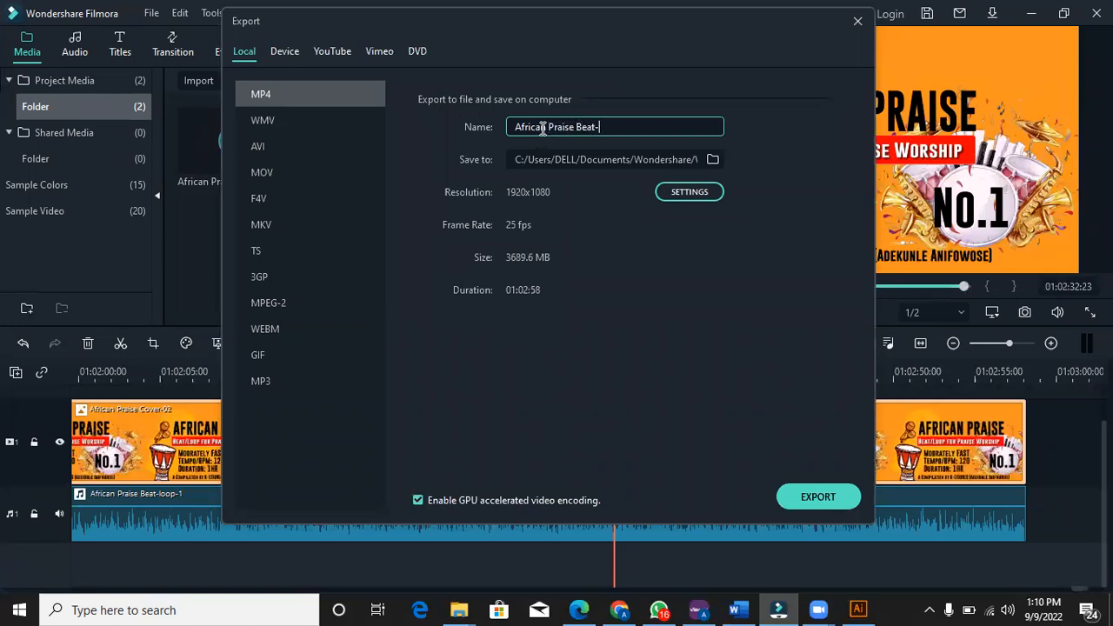
{"action": "type", "text": "Loop-1"}
{"action": "left_click", "coordinate": [802, 497]}
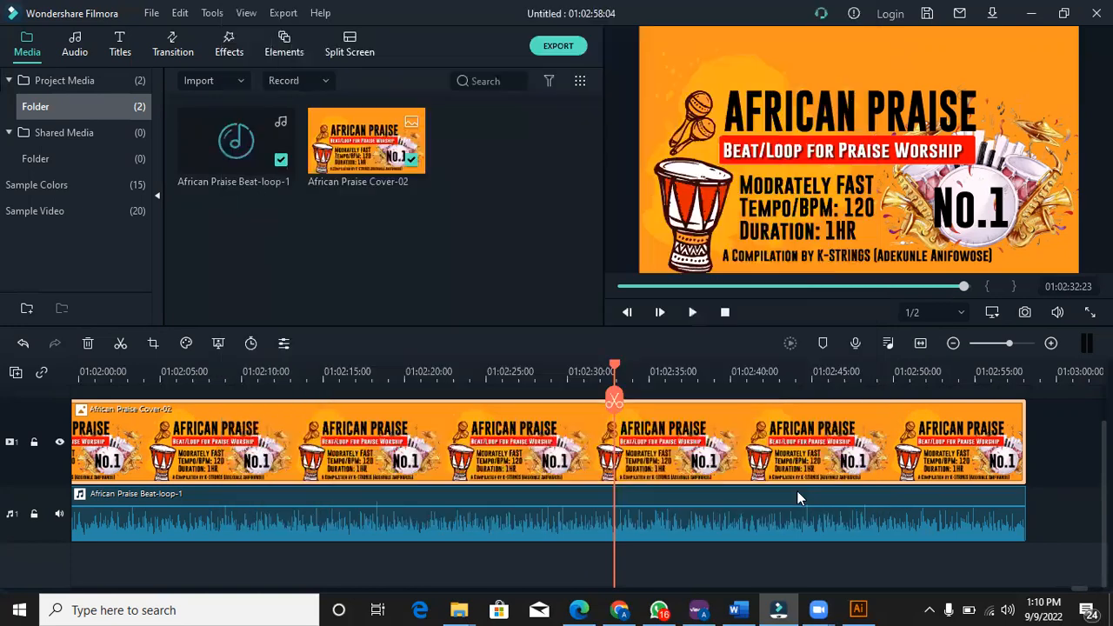